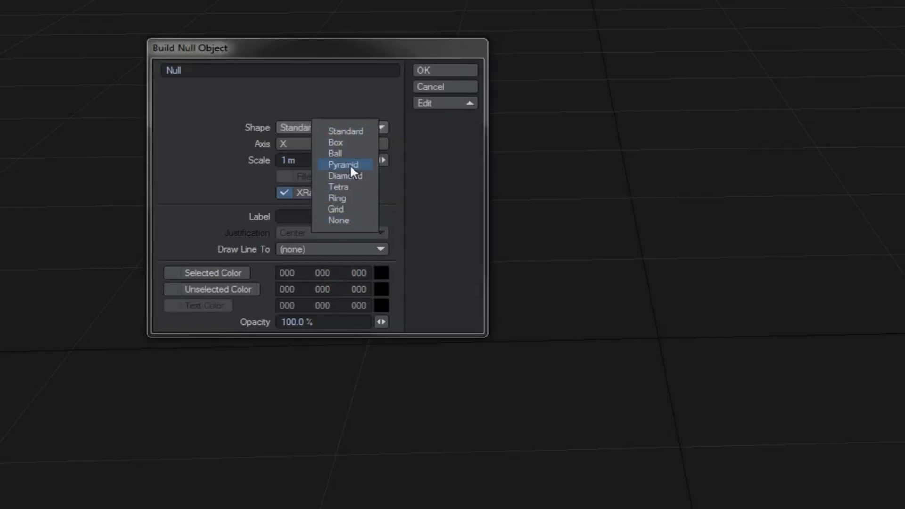
Step: Set the null's shape to Ball with a 200 mm scale and give it the right-justified label MyNull
left_click(355, 154)
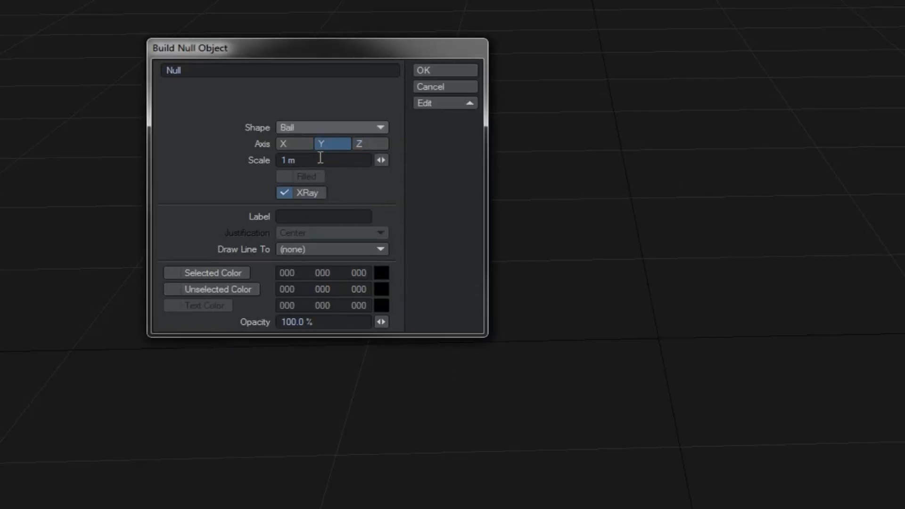
left_click(312, 160)
type(".2")
left_click(312, 215)
type("MyNull")
key("Tab")
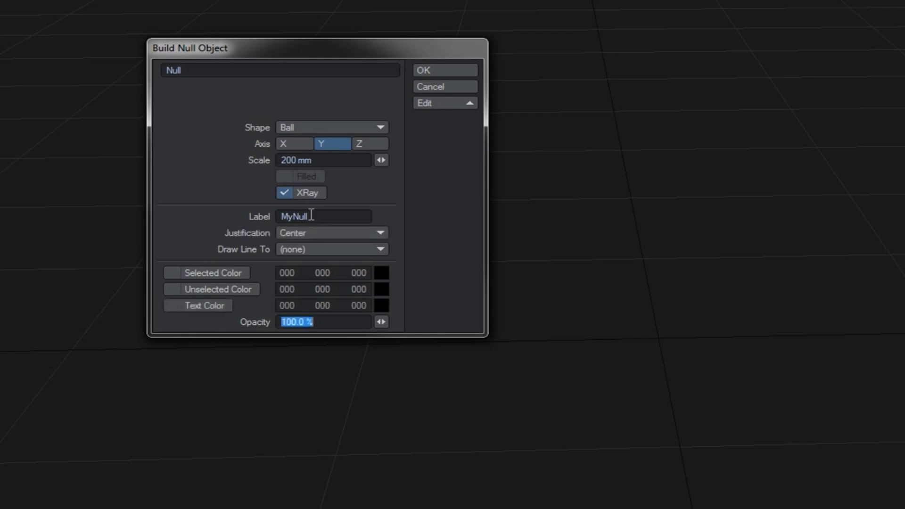
left_click(375, 233)
left_click(352, 240)
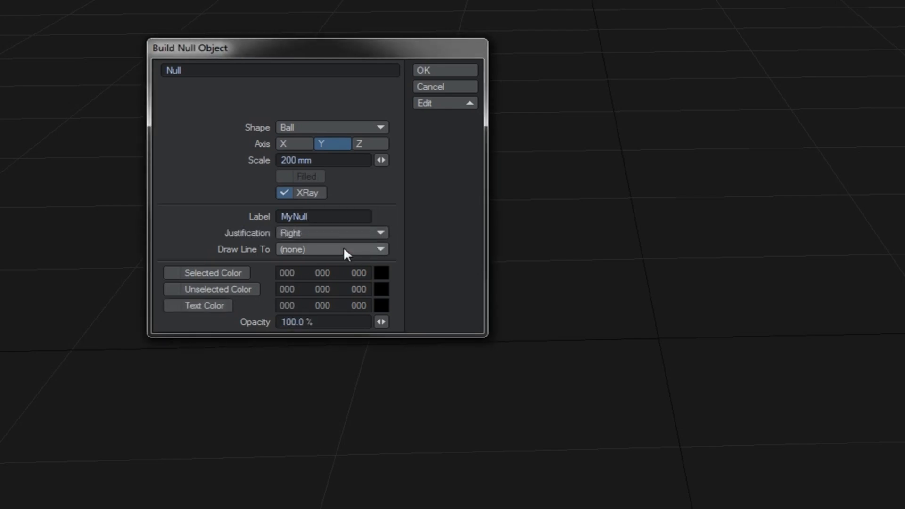
Step: Toggle the selected and unselected color overrides, enable the text color override, and build the null
left_click(191, 272)
left_click(190, 288)
left_click(188, 273)
left_click(186, 288)
left_click(189, 306)
mouse_move(381, 322)
left_mouse_down()
mouse_move(361, 322)
mouse_move(381, 322)
left_mouse_up()
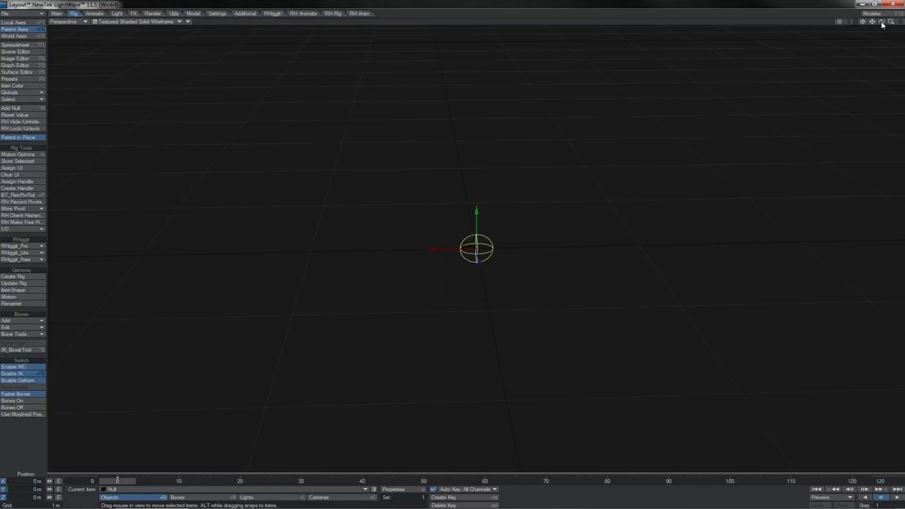
Step: Add a second Item Shape to the null in its object properties and set that shape to Box
left_click_drag(882, 22, 855, 15)
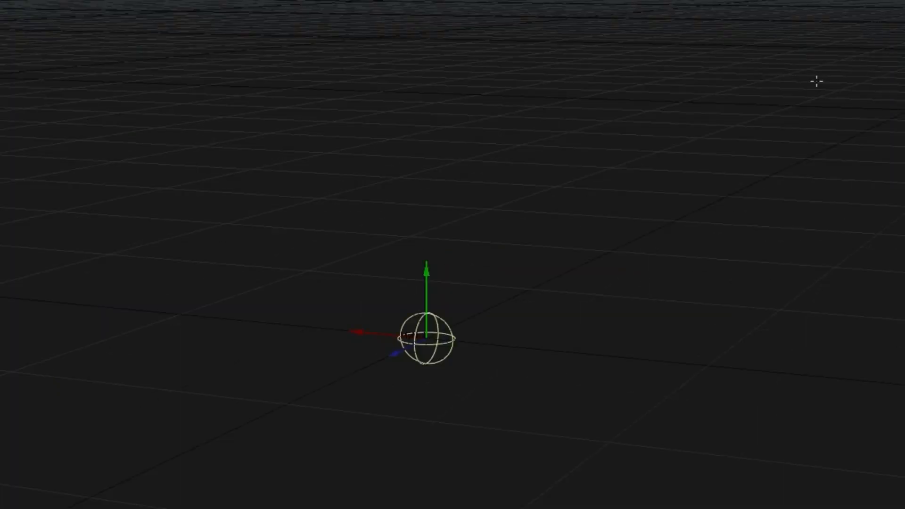
key("p")
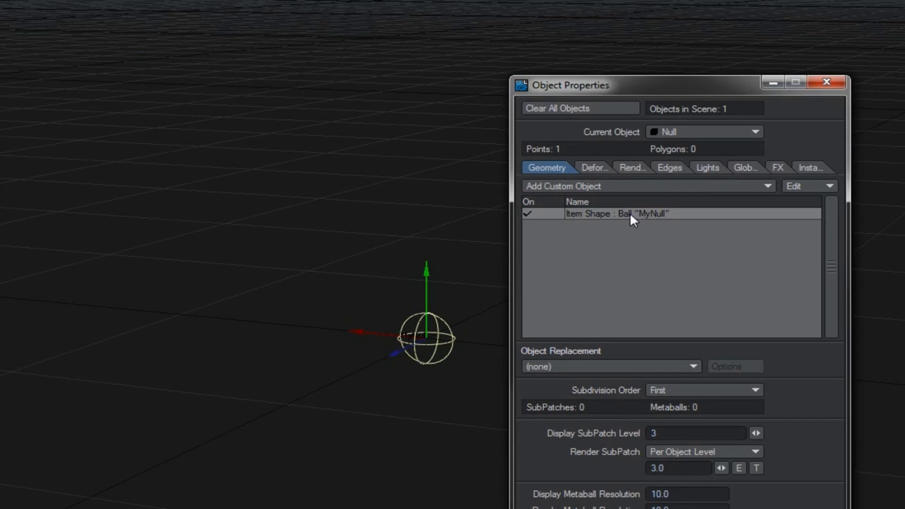
left_click(618, 186)
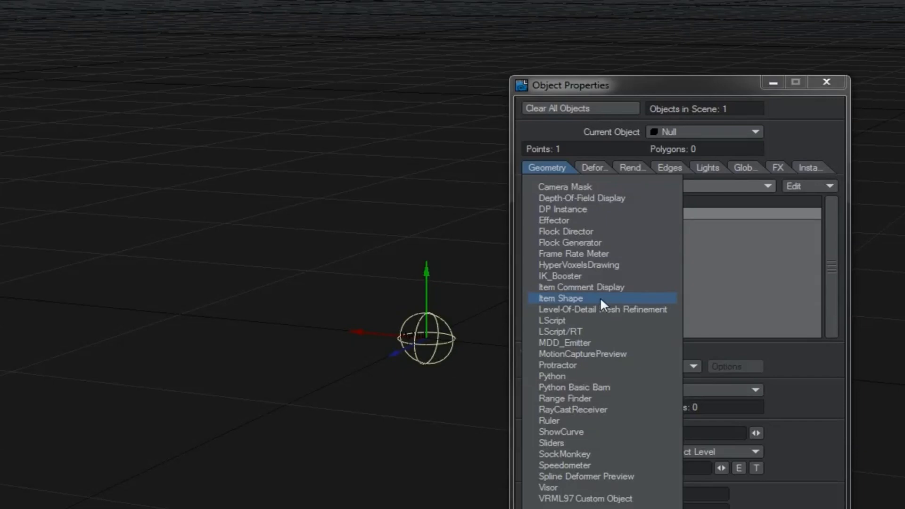
left_click(638, 296)
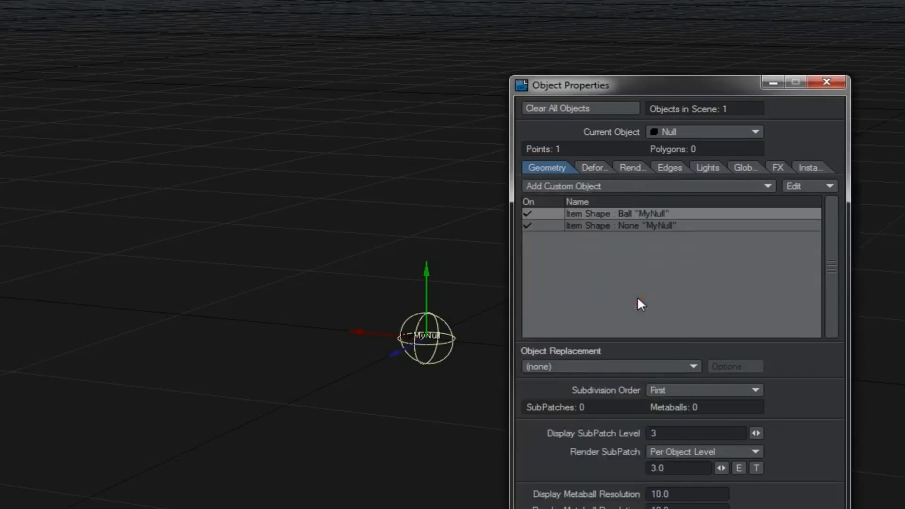
double_click(628, 226)
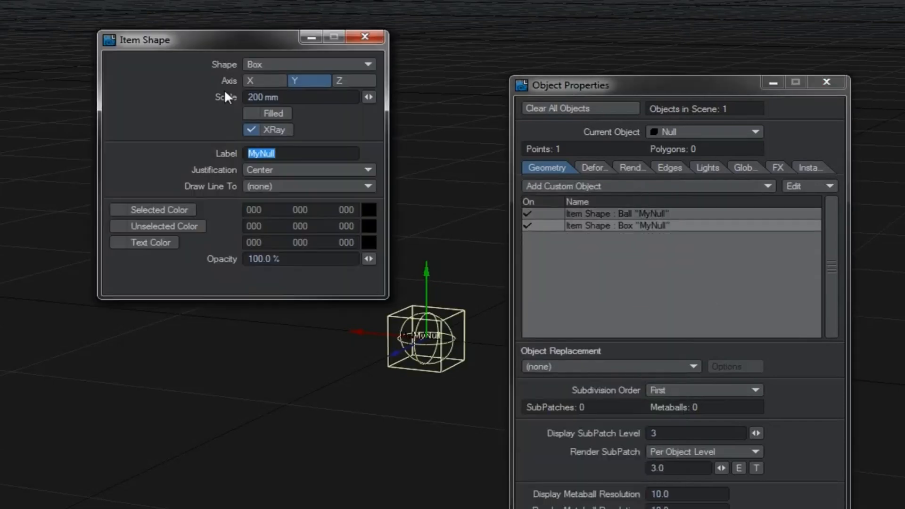
Step: Give the box shape a green selected color of 0, 255, 0 and clear its label
left_click(146, 207)
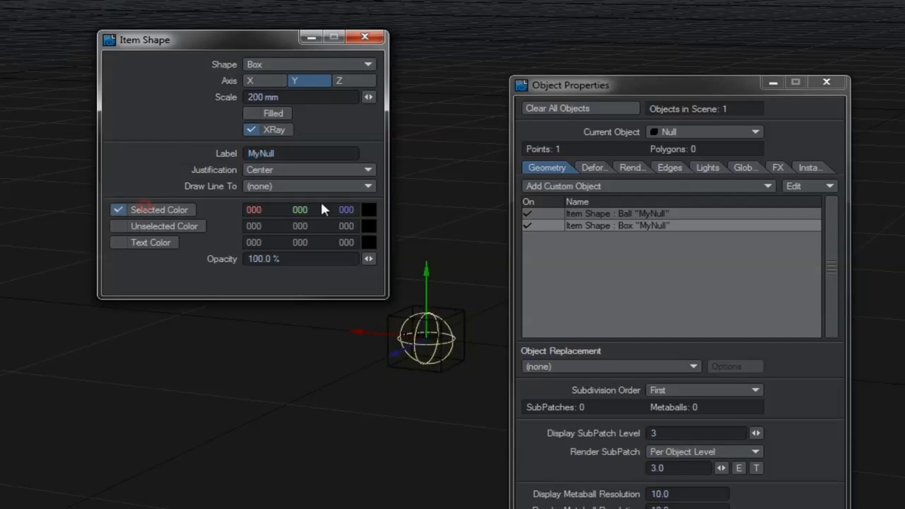
left_click(368, 209)
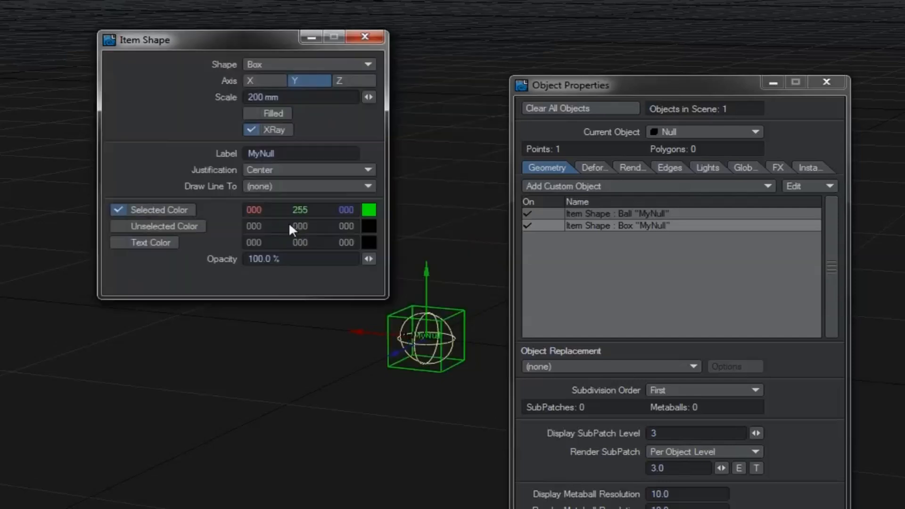
left_click(453, 321)
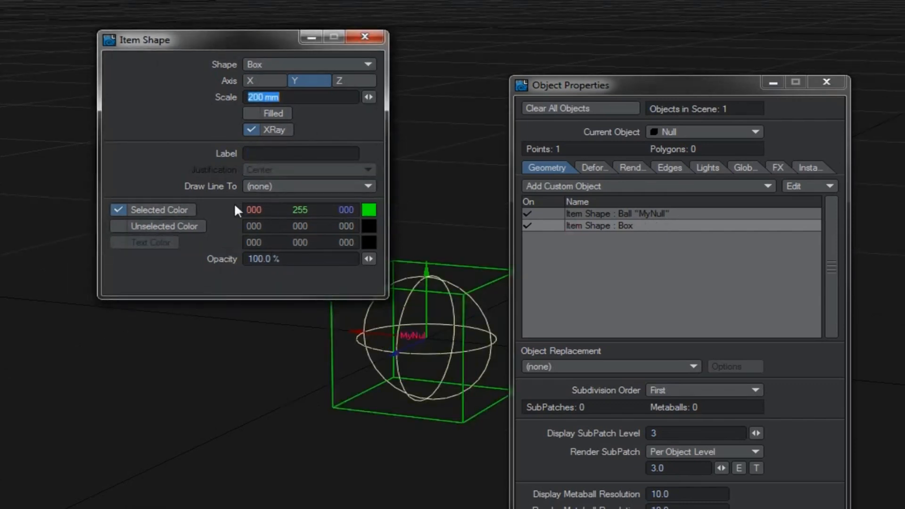
Step: Try the Filled display on the box shape
left_click(271, 114)
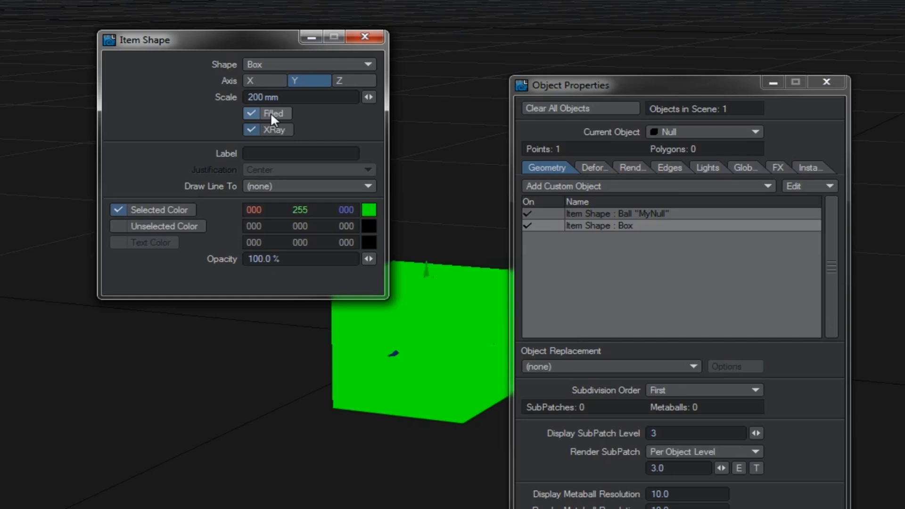
left_click(271, 112)
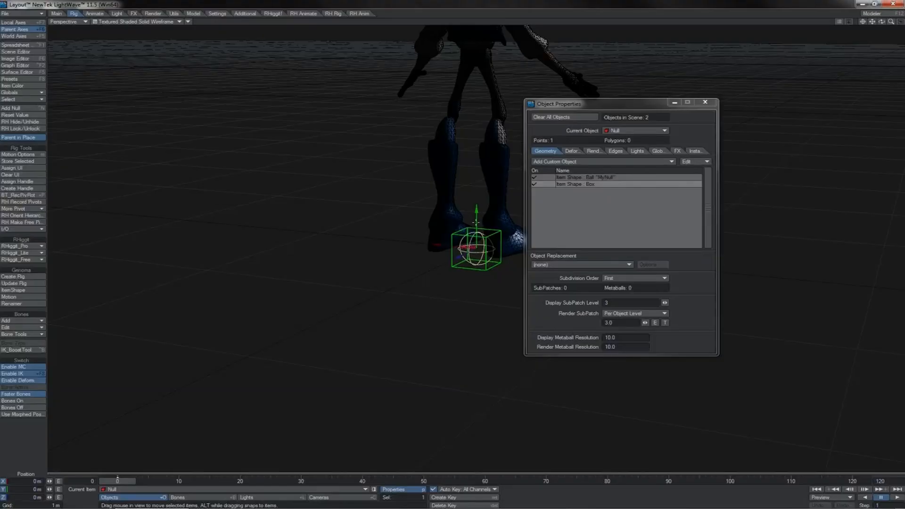
Step: Move the null up beside the character's leg and turn off XRay for its box shape
left_click_drag(477, 222, 476, 108)
left_click_drag(443, 142, 422, 131)
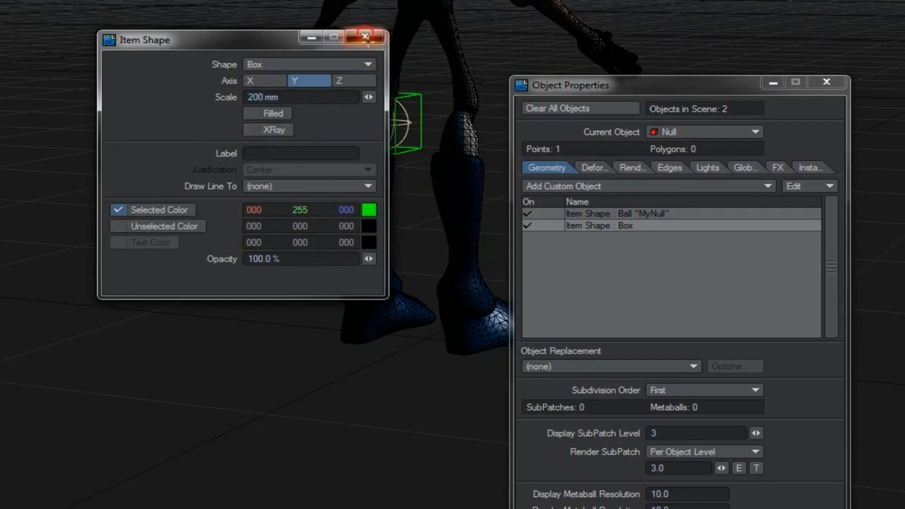
left_click(365, 37)
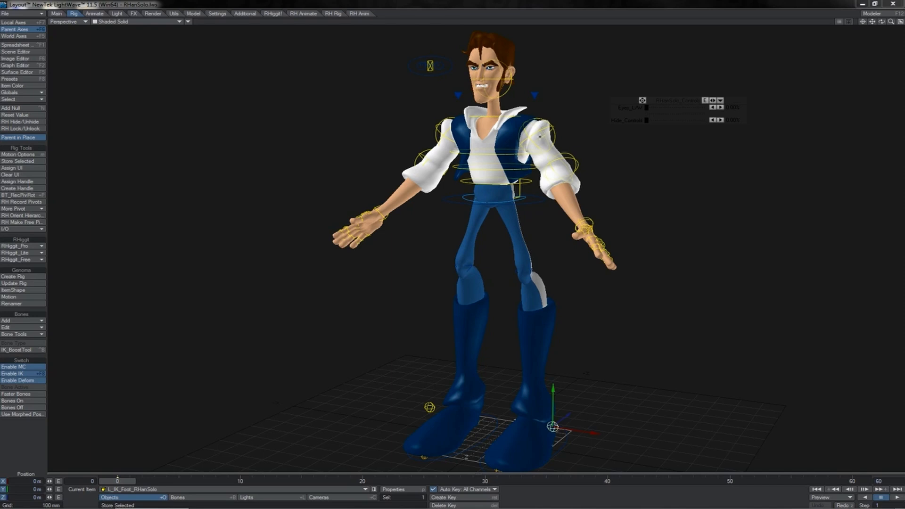
Step: Select the character rig's right shoulder control for rotation and examine the control shapes above it in the hierarchy
left_click_drag(884, 26, 860, 26)
left_click(420, 120)
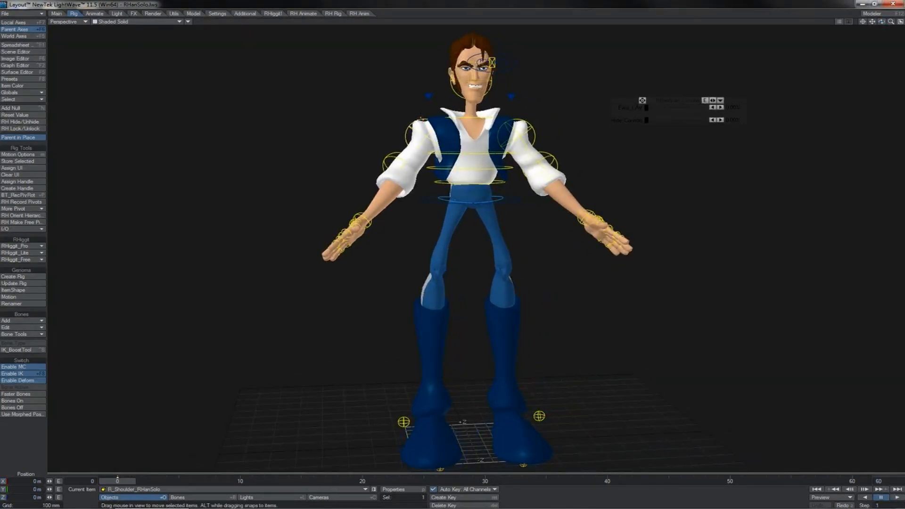
left_click(863, 22)
left_click_drag(890, 23, 885, 19)
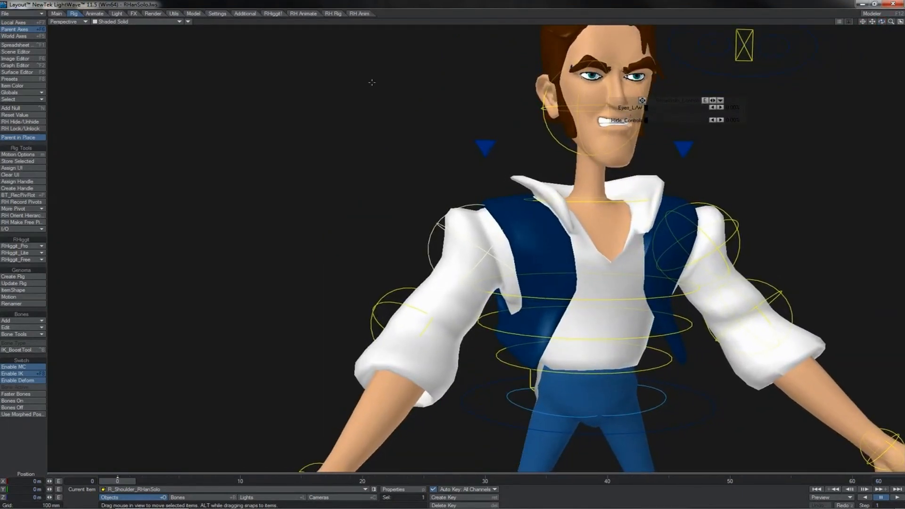
key("y")
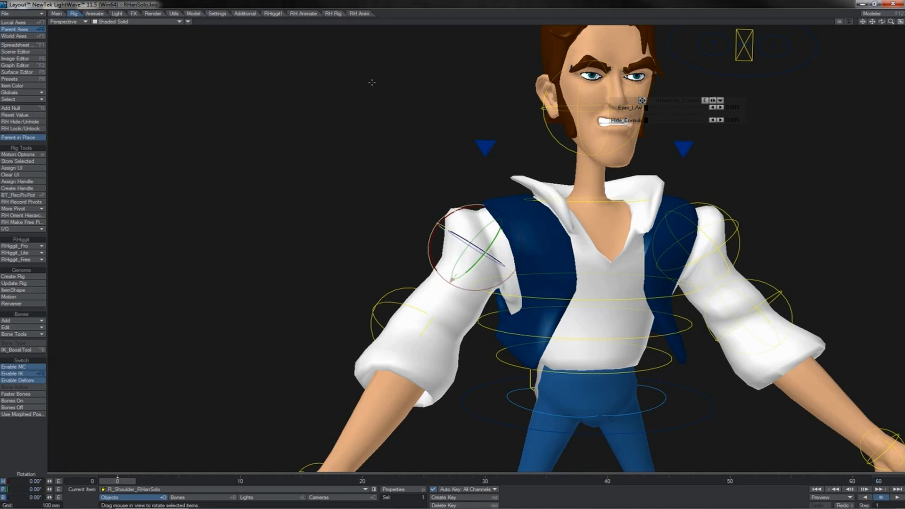
key("Up")
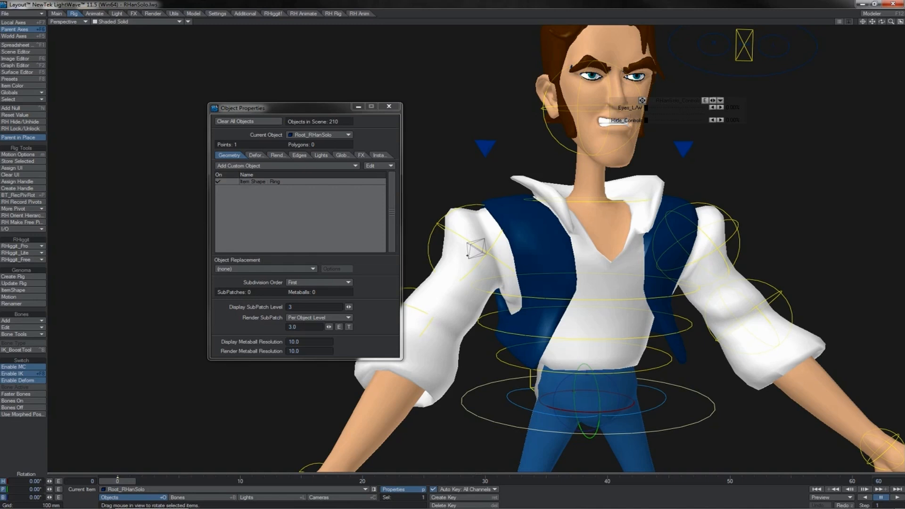
left_click(468, 255)
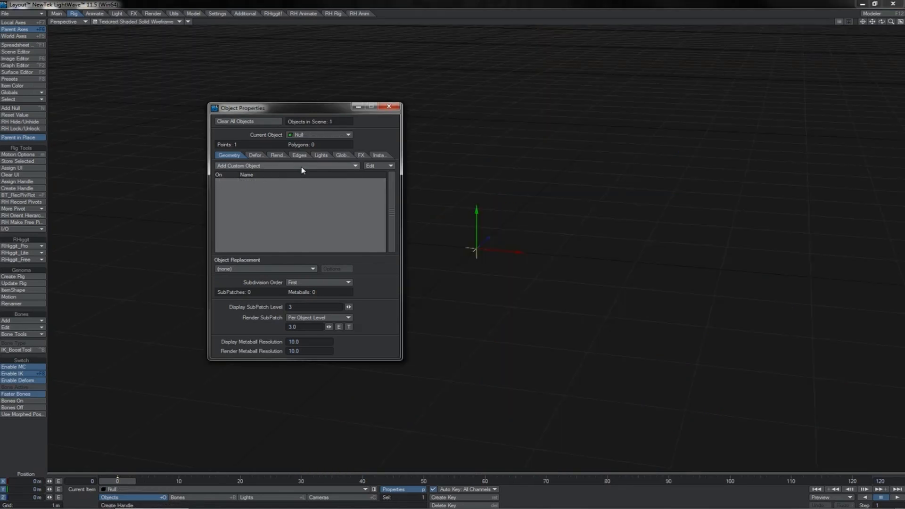
Step: Add a Sliders custom object to the null
left_click(302, 167)
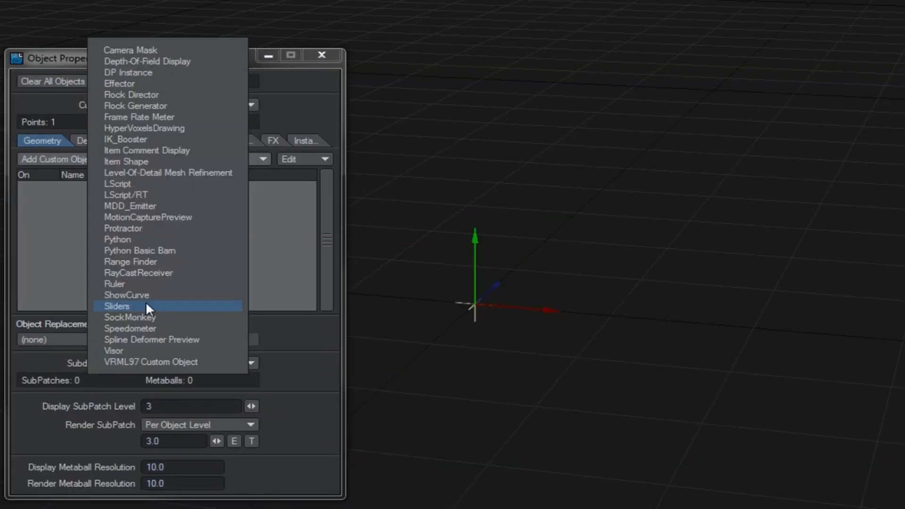
left_click(146, 305)
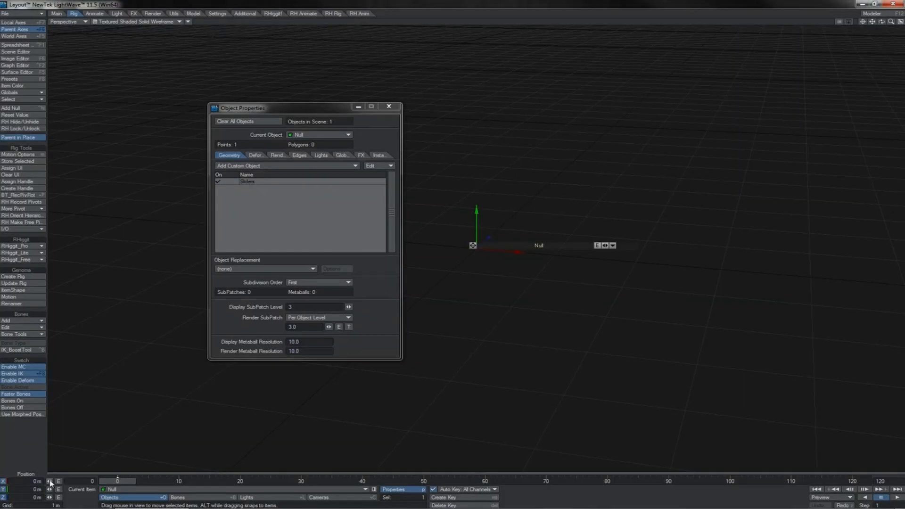
mouse_move(51, 482)
left_mouse_down()
mouse_move(76, 482)
mouse_move(42, 482)
mouse_move(59, 482)
mouse_move(51, 482)
left_mouse_up()
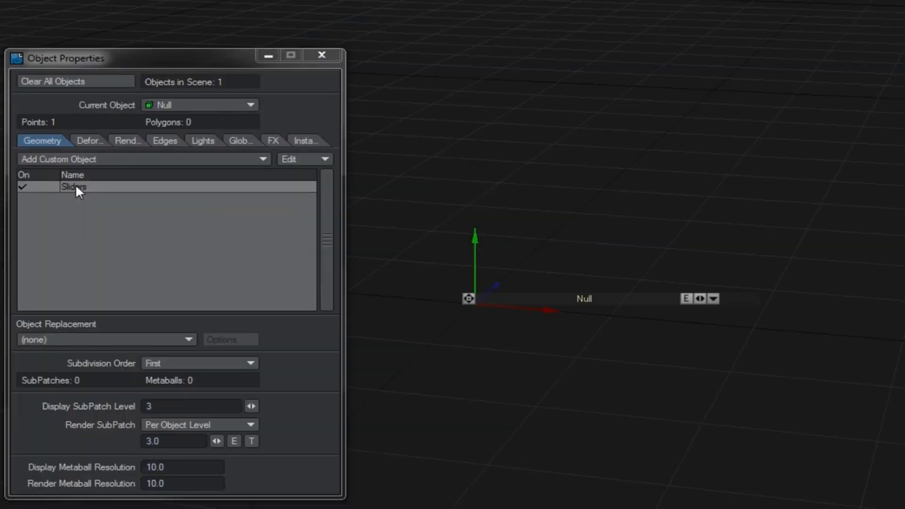
Step: Add the camera's Position.Z and Rotation.P channels to the sliders and move Rotation.P above Position.Z
double_click(76, 187)
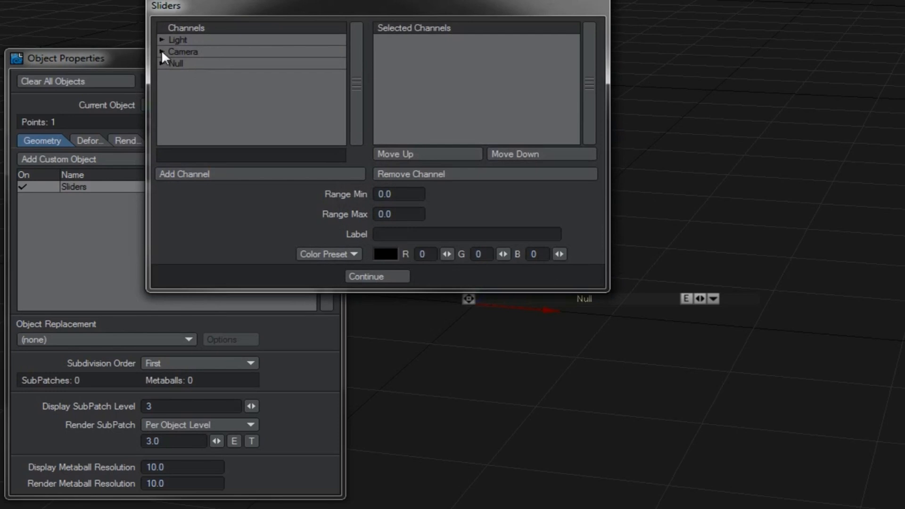
left_click(161, 51)
left_click(211, 87)
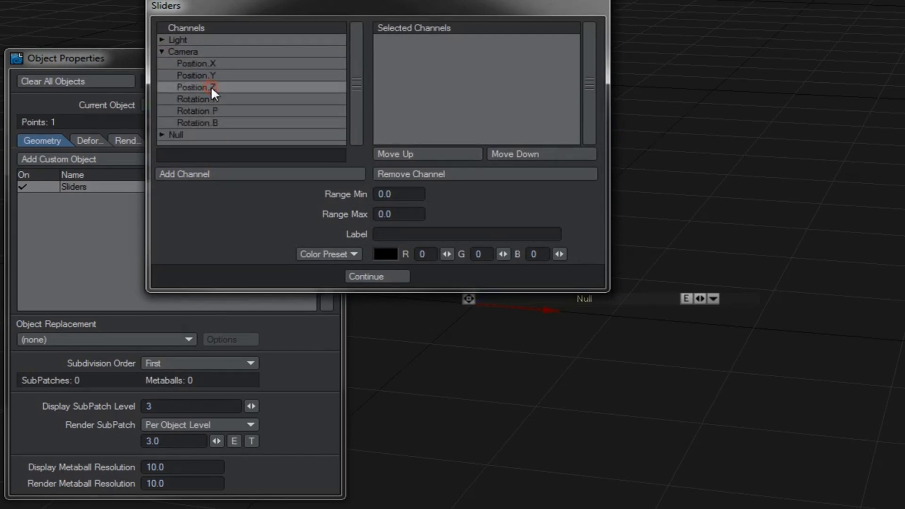
left_click(293, 174)
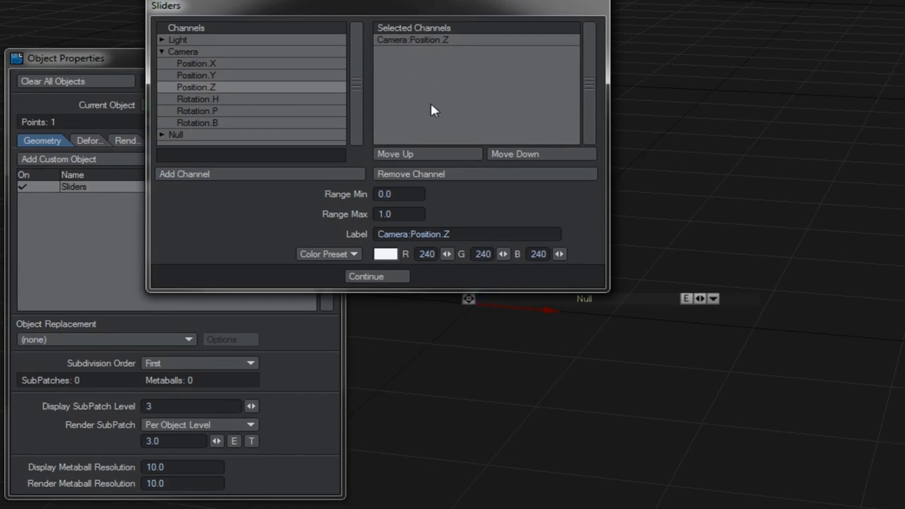
left_click(197, 111)
left_click(276, 175)
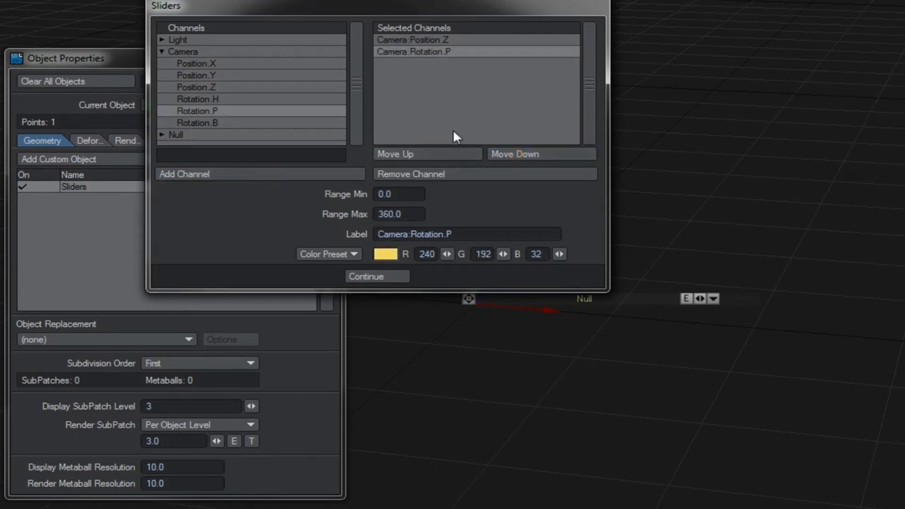
left_click(440, 150)
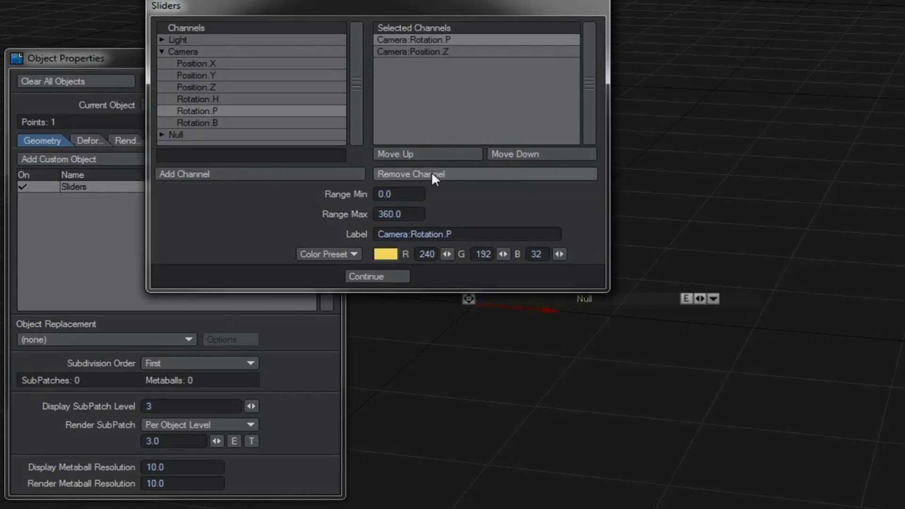
Step: Review the range, label and color preset settings of both camera slider channels and close the slider setup
left_click(397, 193)
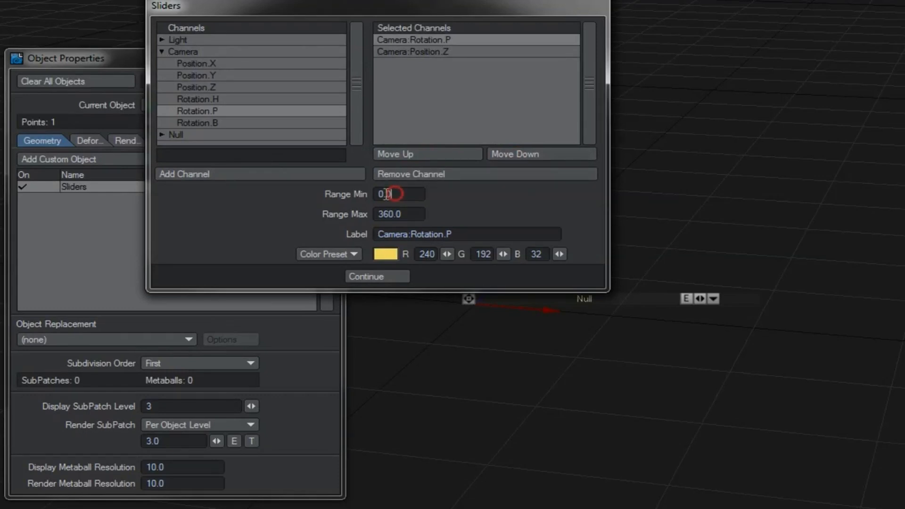
left_click(397, 213)
left_click(406, 52)
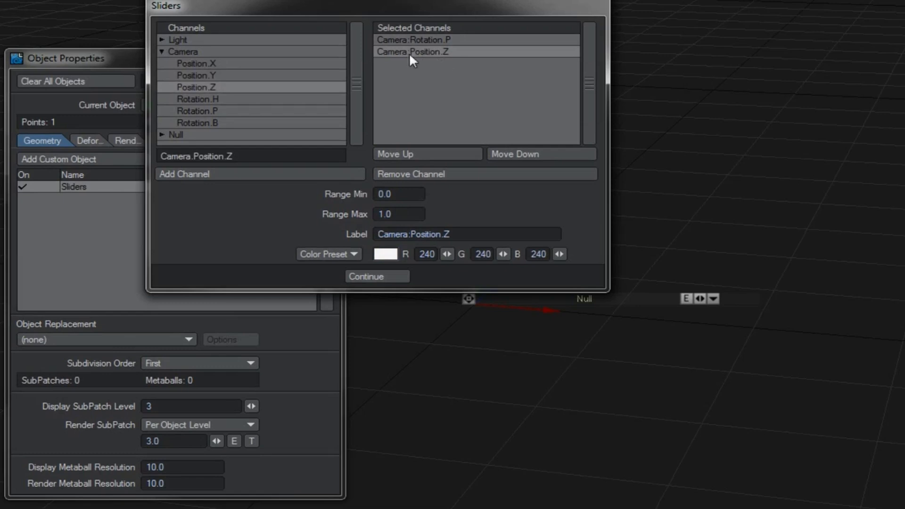
left_click(396, 194)
left_click(406, 213)
left_click(399, 193)
left_click(404, 214)
left_click_drag(464, 234, 384, 234)
double_click(483, 234)
left_click(339, 254)
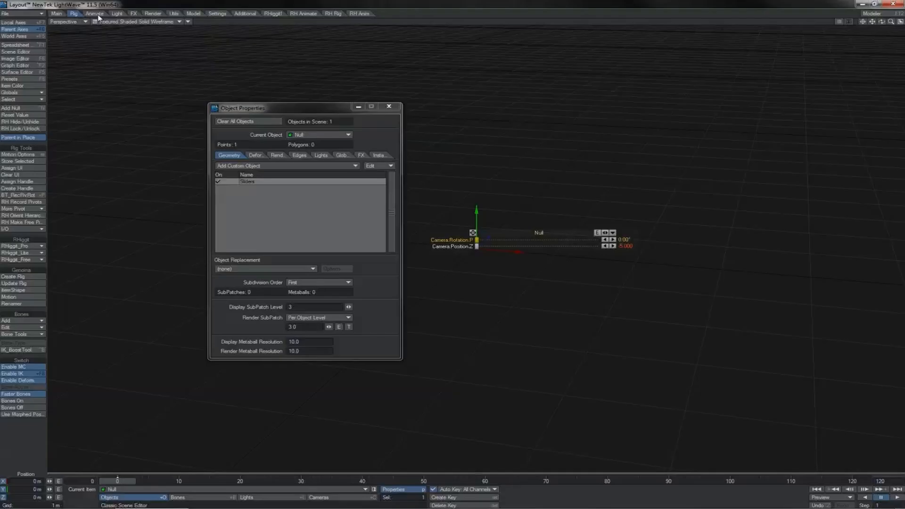
Step: Activate the Sliders tool and move the null's slider group to the upper part of the viewport
left_click(95, 14)
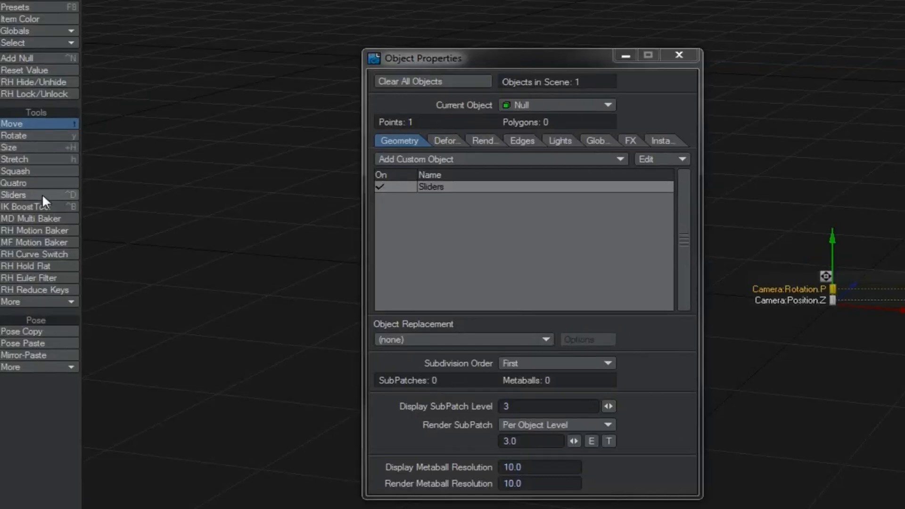
left_click(42, 194)
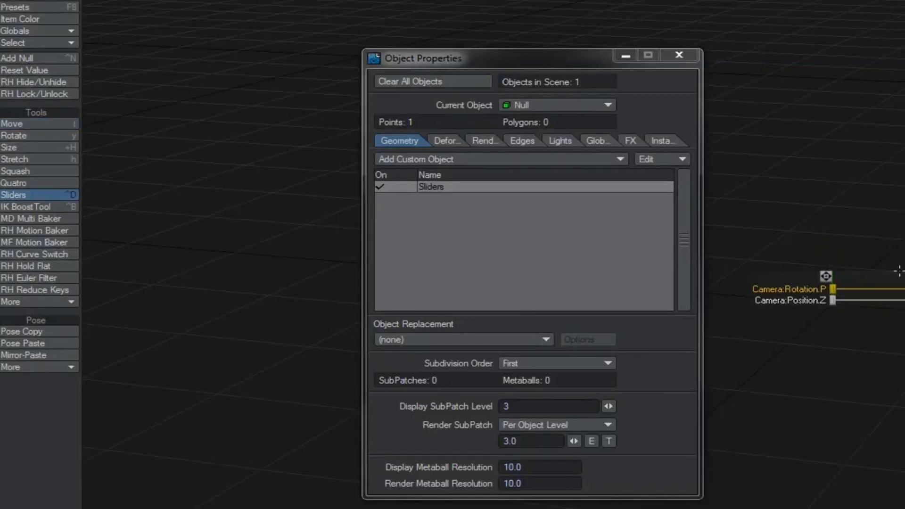
left_click_drag(826, 277, 830, 0)
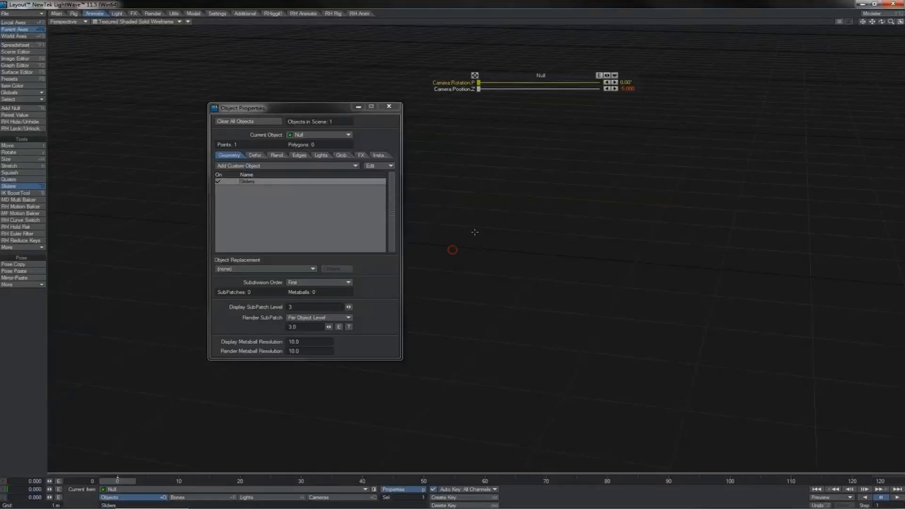
Step: Slide the Camera Position.Z control along its range to move the camera in depth
left_click_drag(479, 88, 530, 89)
left_click_drag(478, 89, 569, 89)
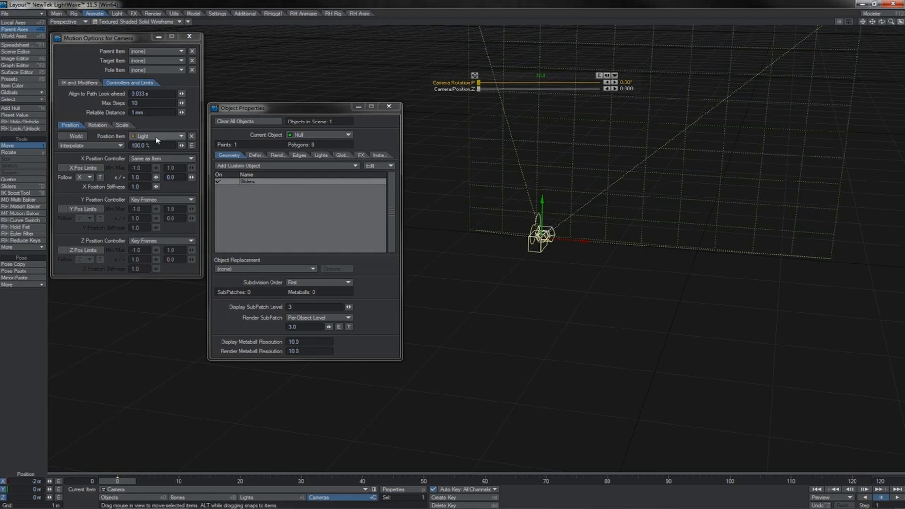
Step: Create an envelope for the camera's Position Item blend percentage and close the Graph Editor
left_click(192, 147)
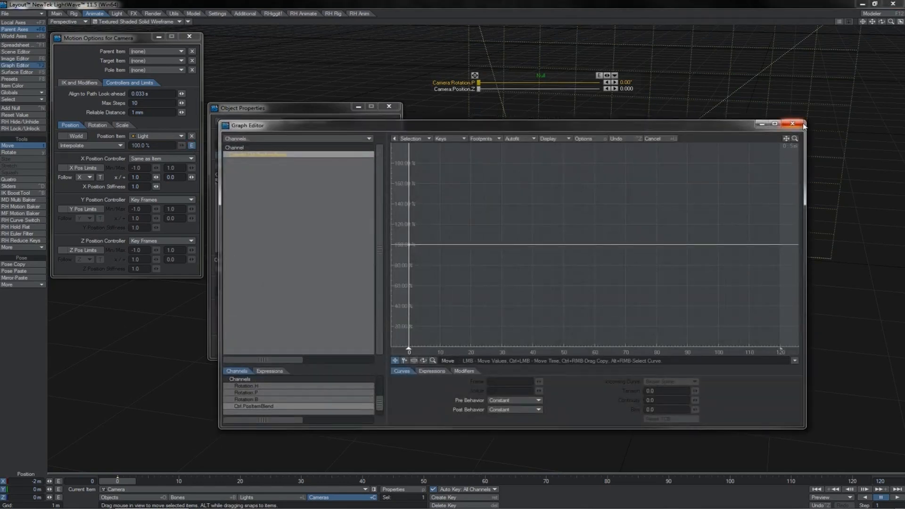
left_click(805, 126)
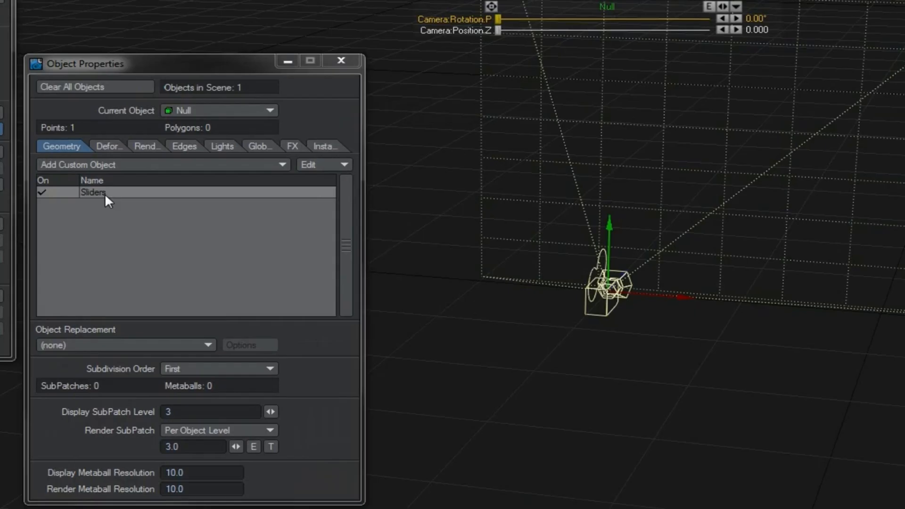
Step: Add the camera's Ctrl.PosItemBlend channel to the null's Sliders setup and slide its control toward the maximum to blend the camera's position
double_click(105, 193)
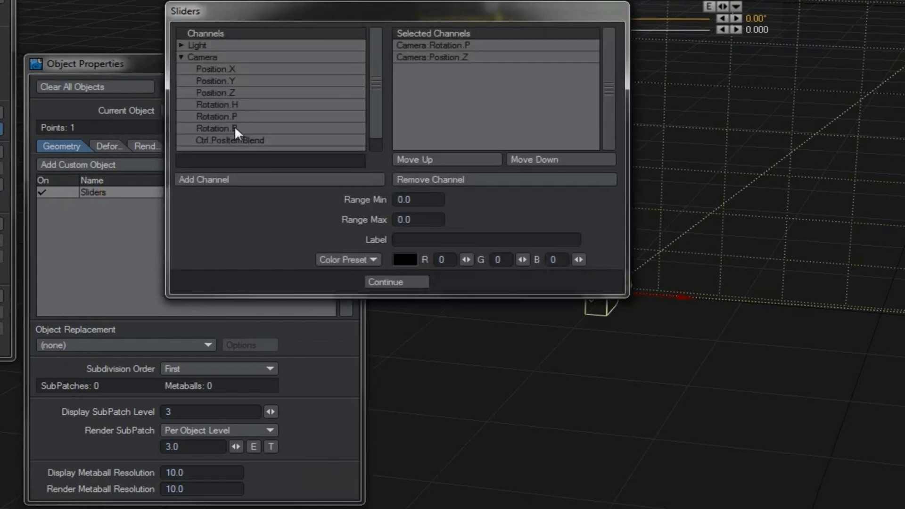
left_click(231, 145)
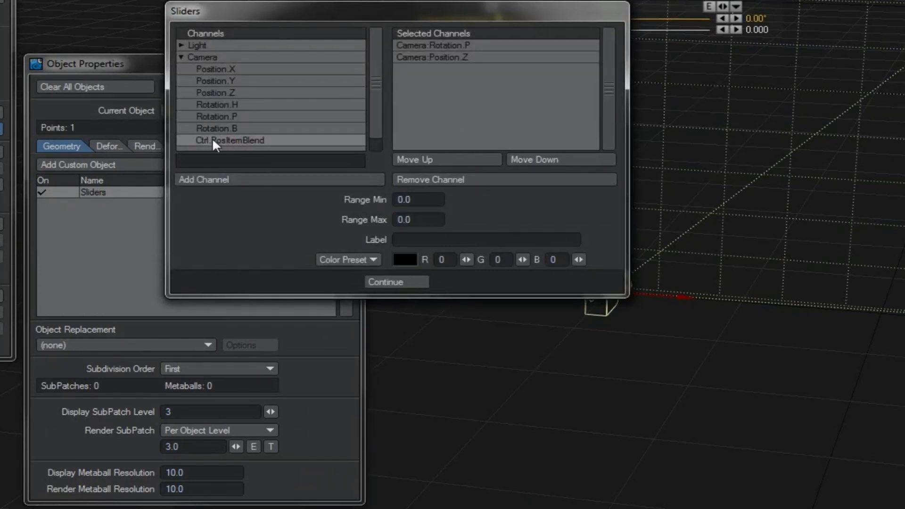
mouse_move(370, 90)
left_mouse_down()
mouse_move(377, 89)
mouse_move(374, 108)
mouse_move(378, 80)
left_mouse_up()
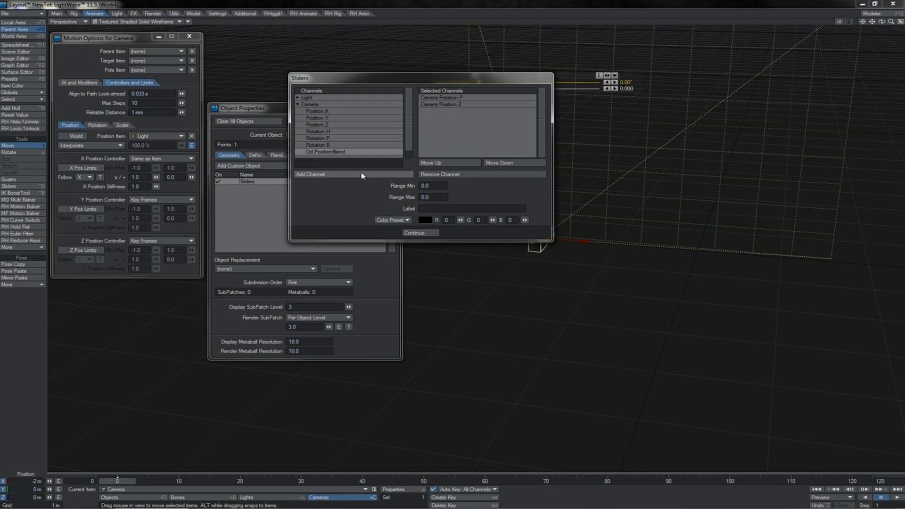
left_click(363, 176)
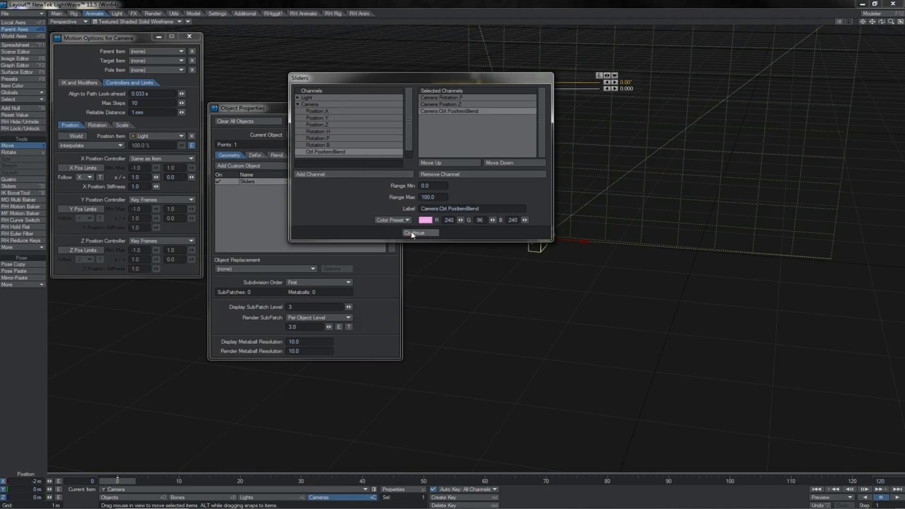
left_click(413, 233)
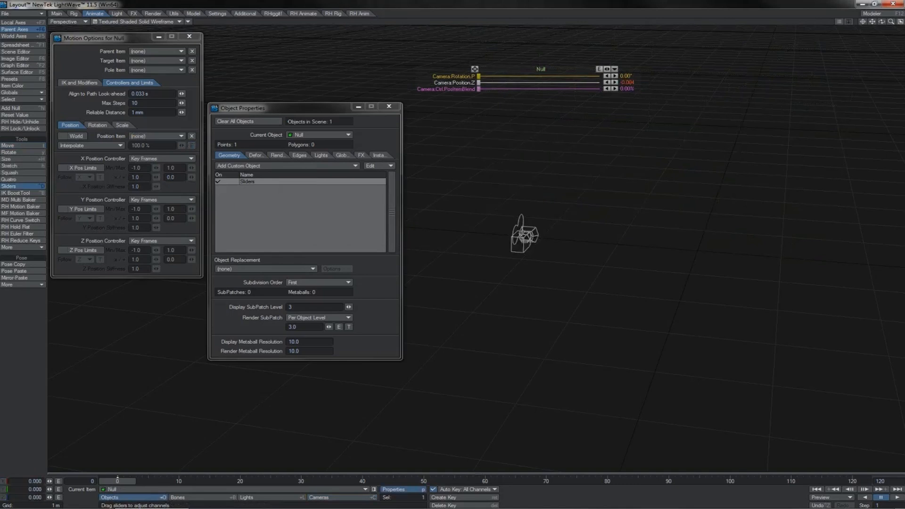
left_click_drag(479, 89, 600, 89)
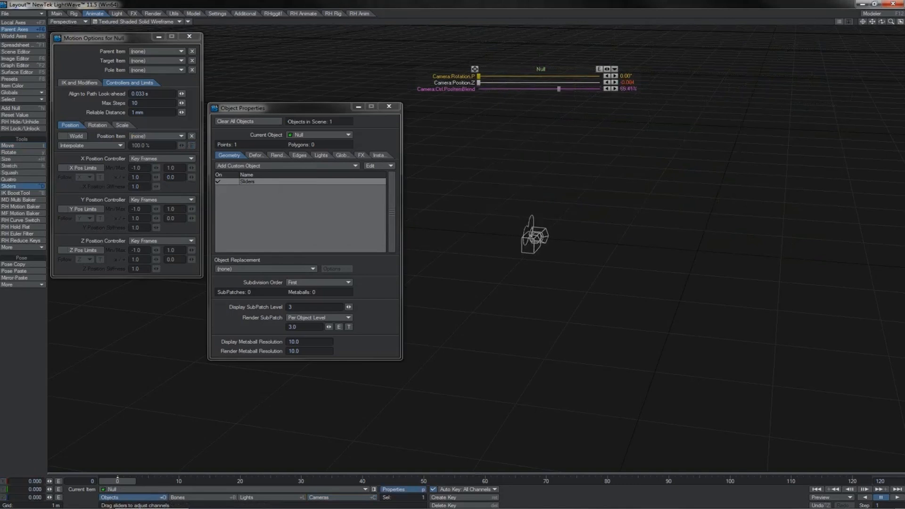